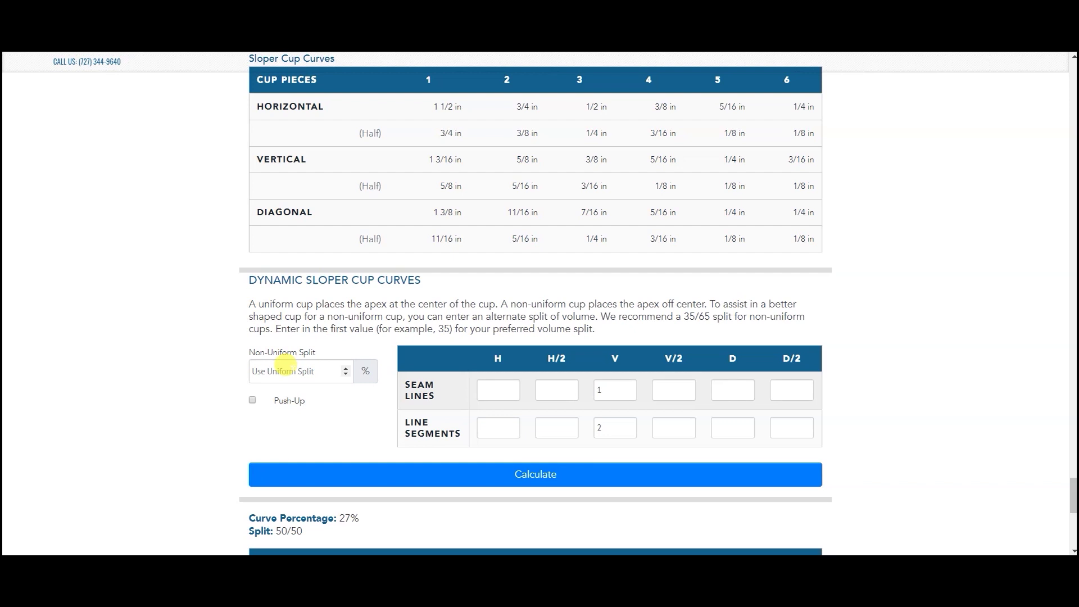
# Step: In the Dynamic Sloper Cup Curves table, enter 1 seam line and 2 line segments for the horizontal (H) column
pyautogui.scroll(-3, 285, 368)
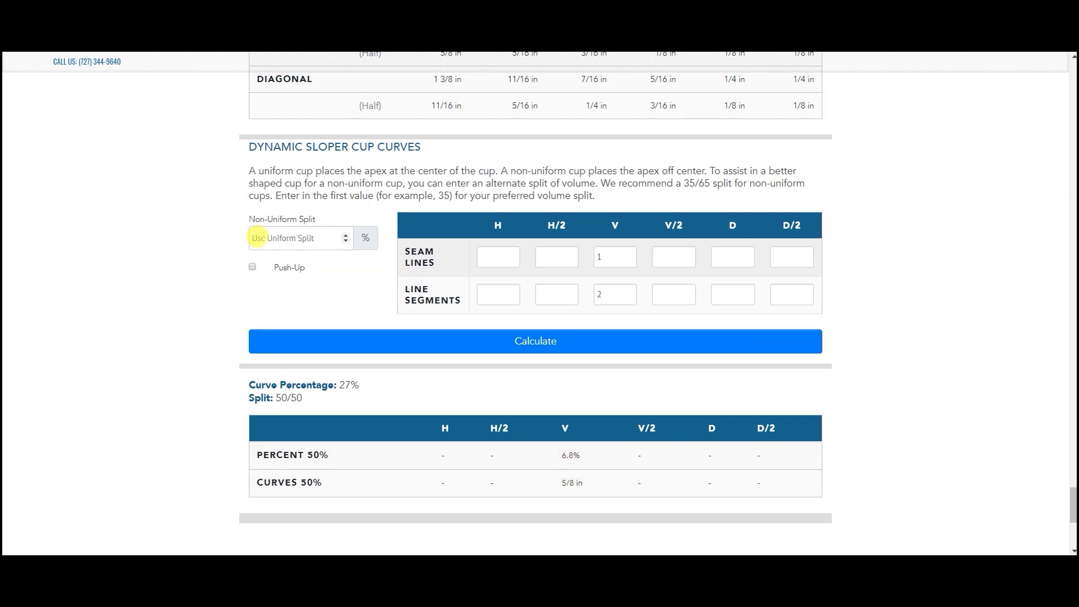
pyautogui.doubleClick(600, 256)
pyautogui.press('BackSpace')
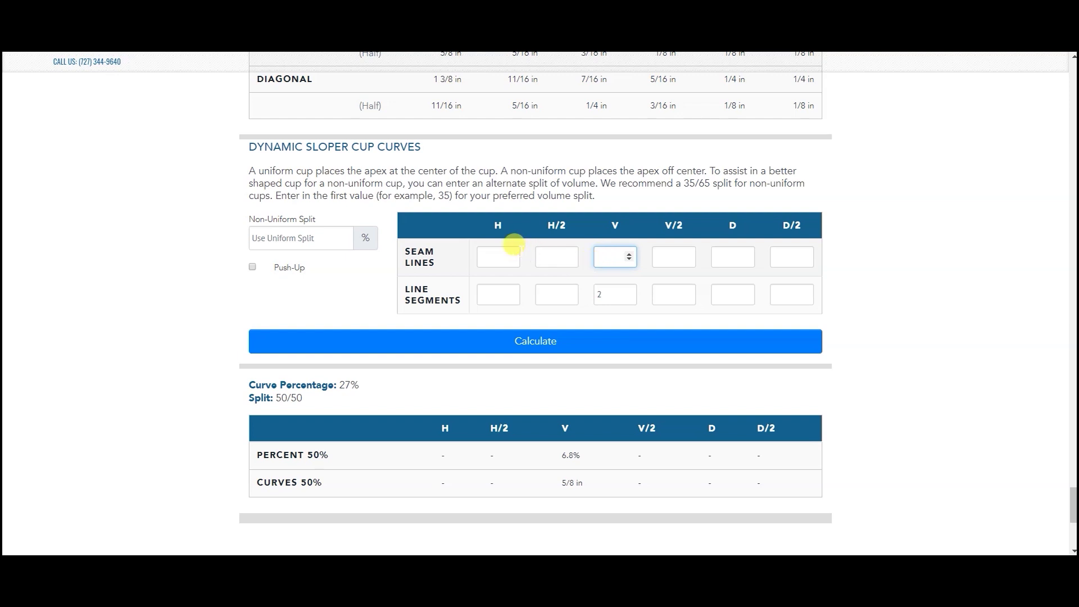
pyautogui.write('1')
pyautogui.click(477, 249)
pyautogui.write('1')
pyautogui.press('Tab')
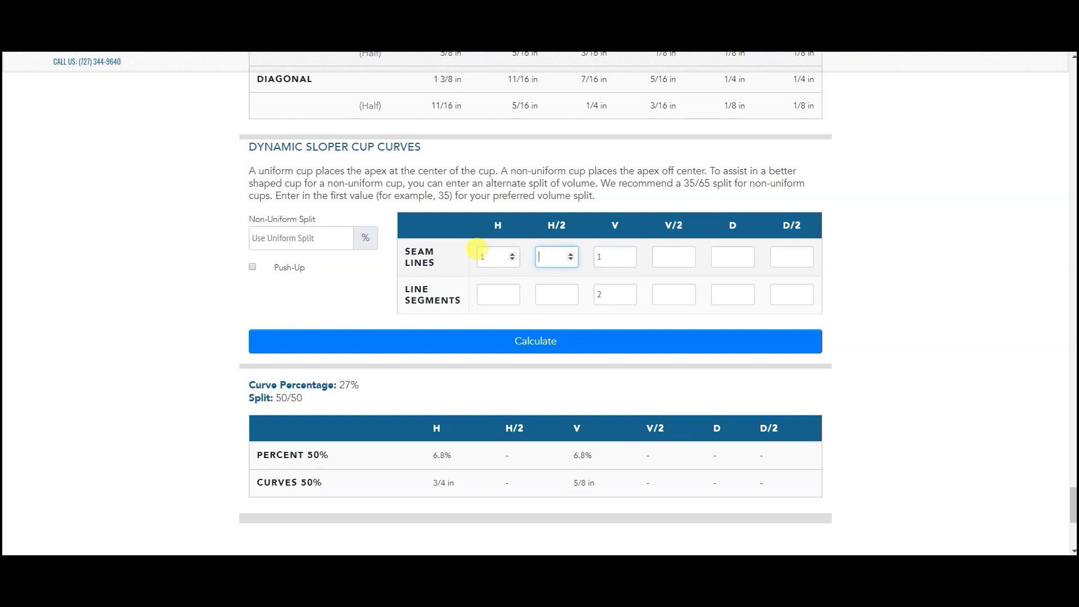
pyautogui.click(486, 294)
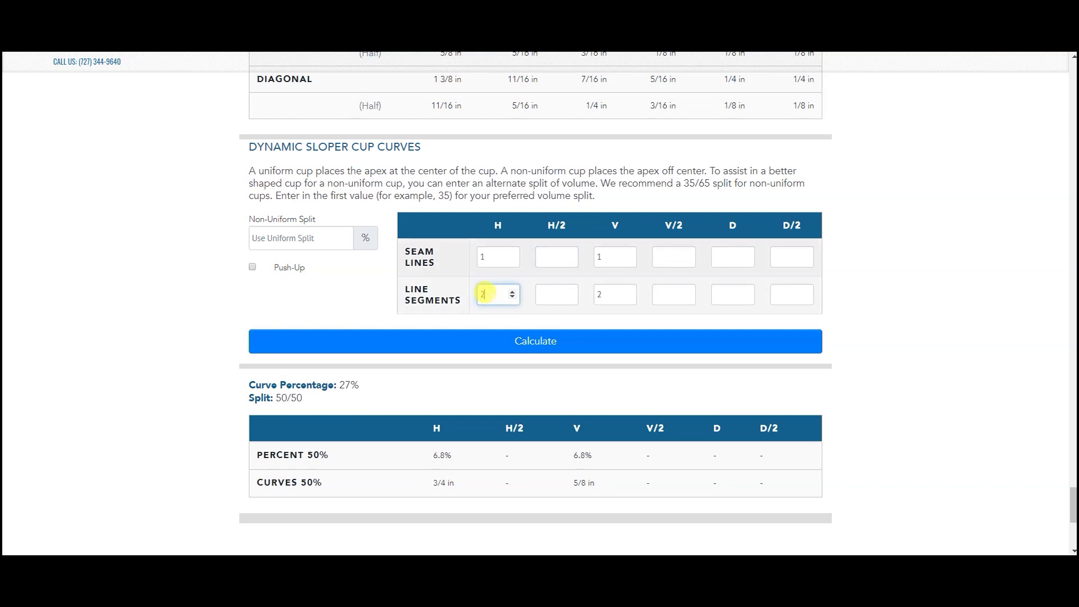
# Step: Set the vertical (V) seam lines and line segments to 0 and recalculate the dynamic cup curves
pyautogui.click(607, 252)
pyautogui.press('BackSpace')
pyautogui.write('1')
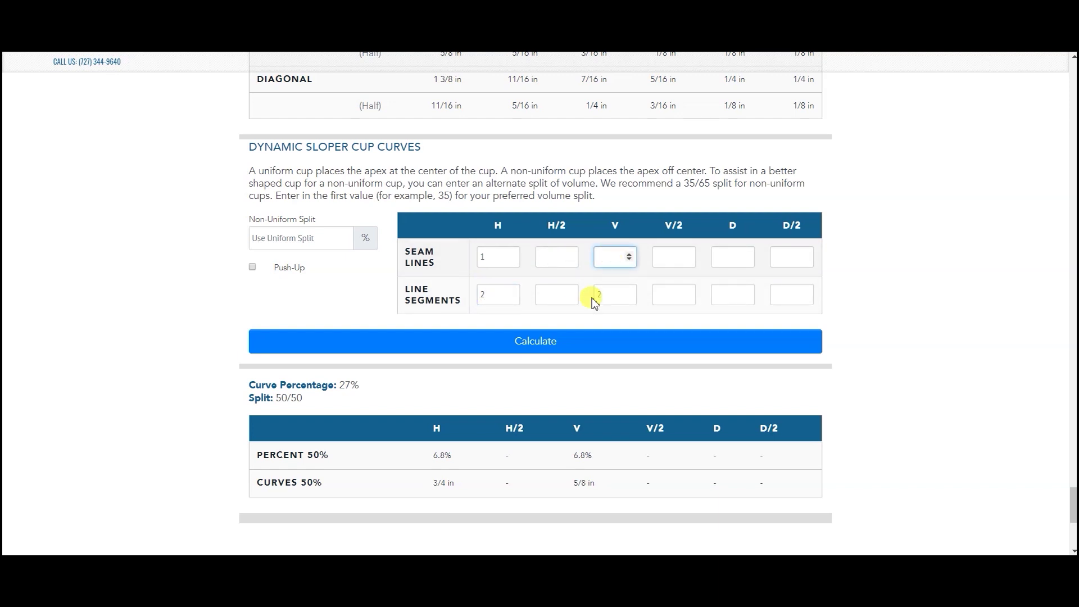
pyautogui.click(606, 287)
pyautogui.click(629, 260)
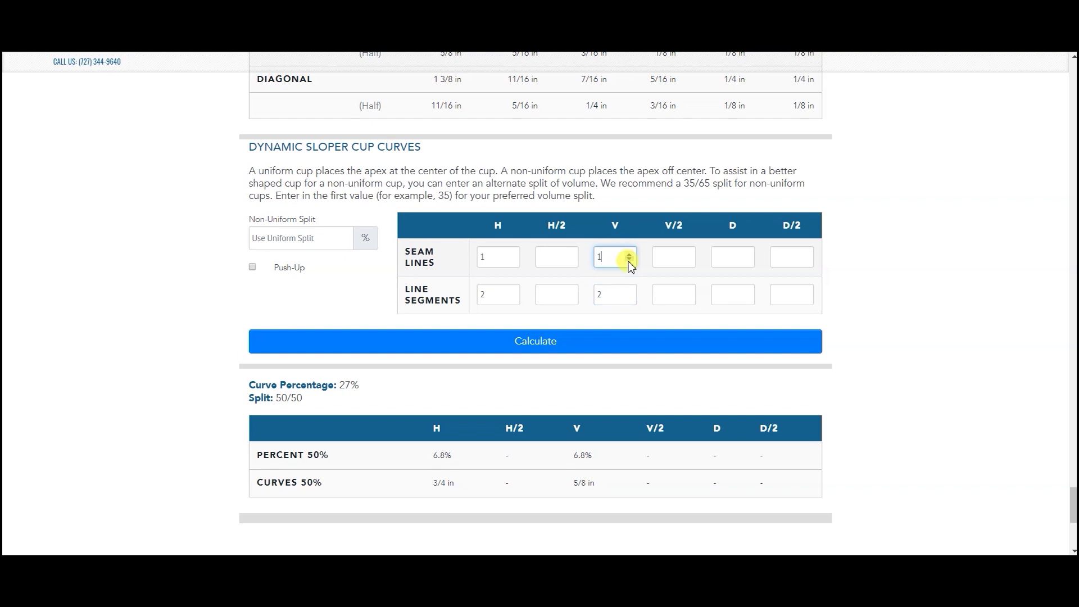
pyautogui.click(631, 297)
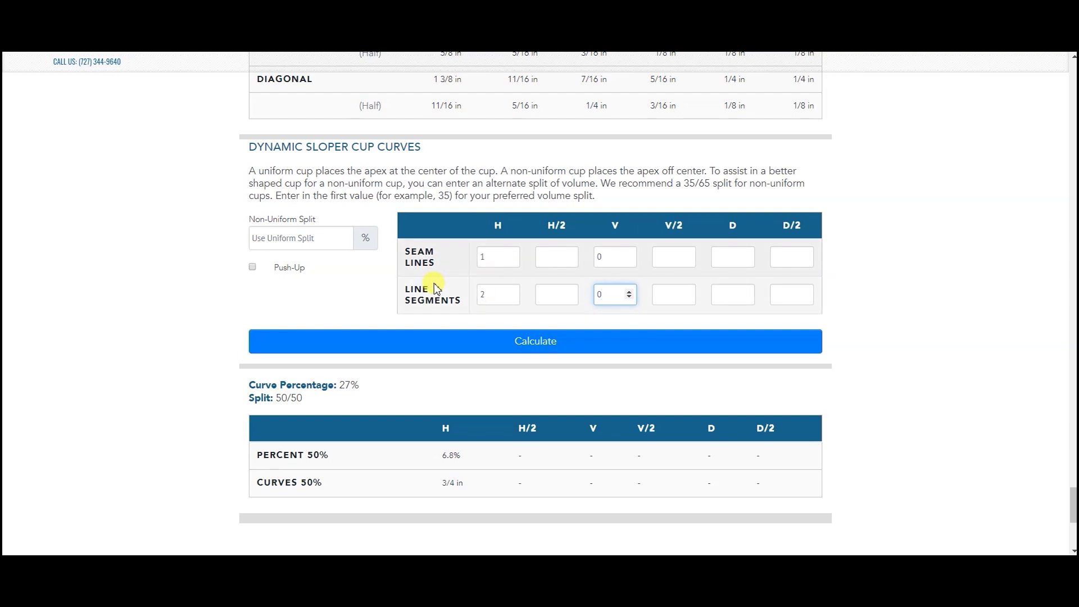
pyautogui.click(550, 346)
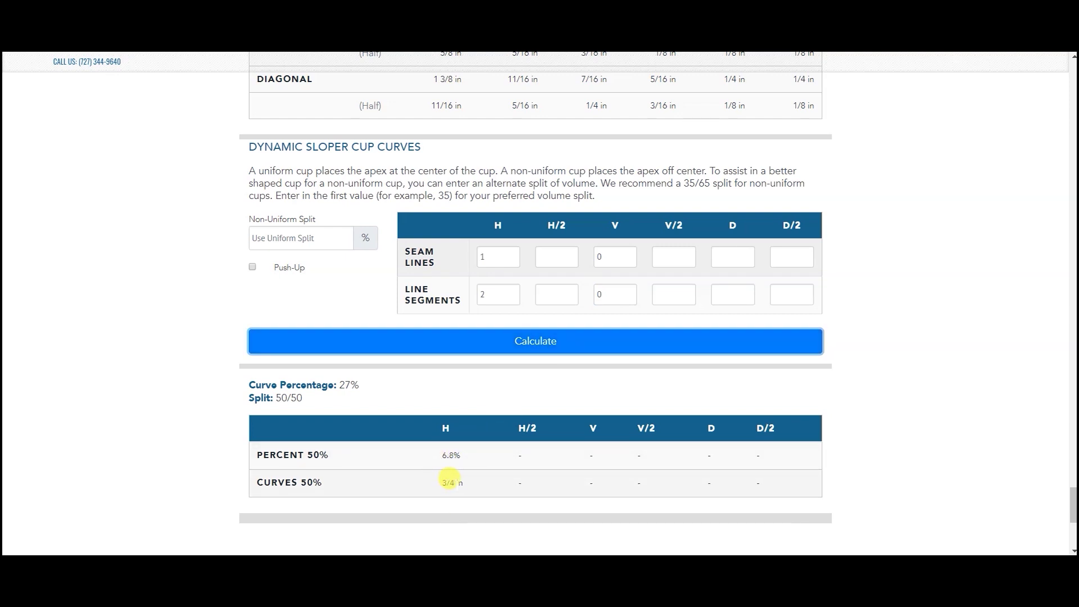
# Step: Recalculate the standard Sloper Cup Curves from the entered horizontal, vertical and total curve percentage measurements
pyautogui.scroll(5, 451, 476)
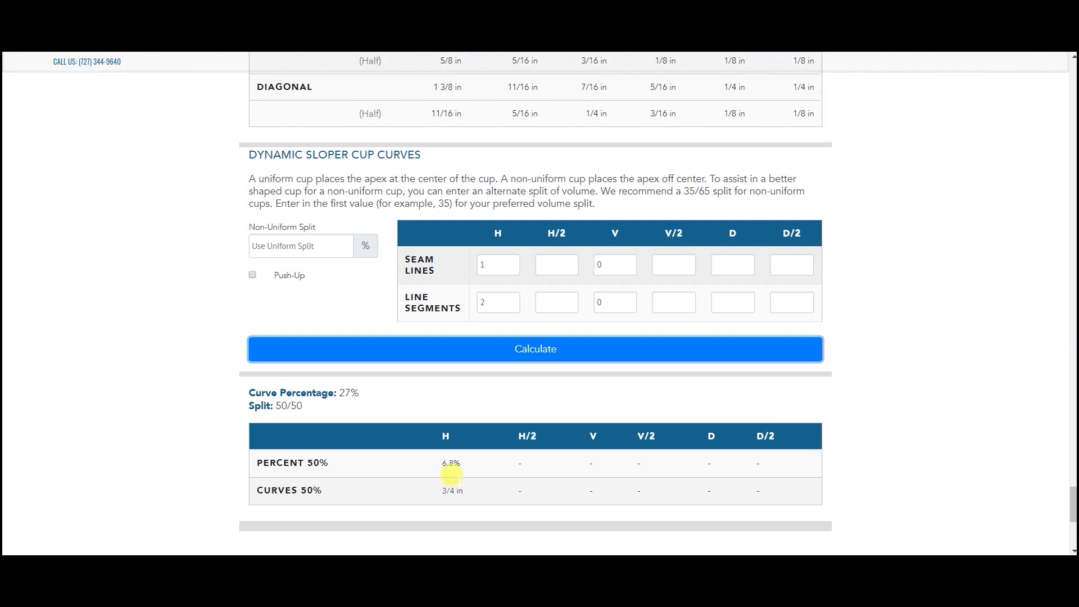
pyautogui.scroll(1, 439, 450)
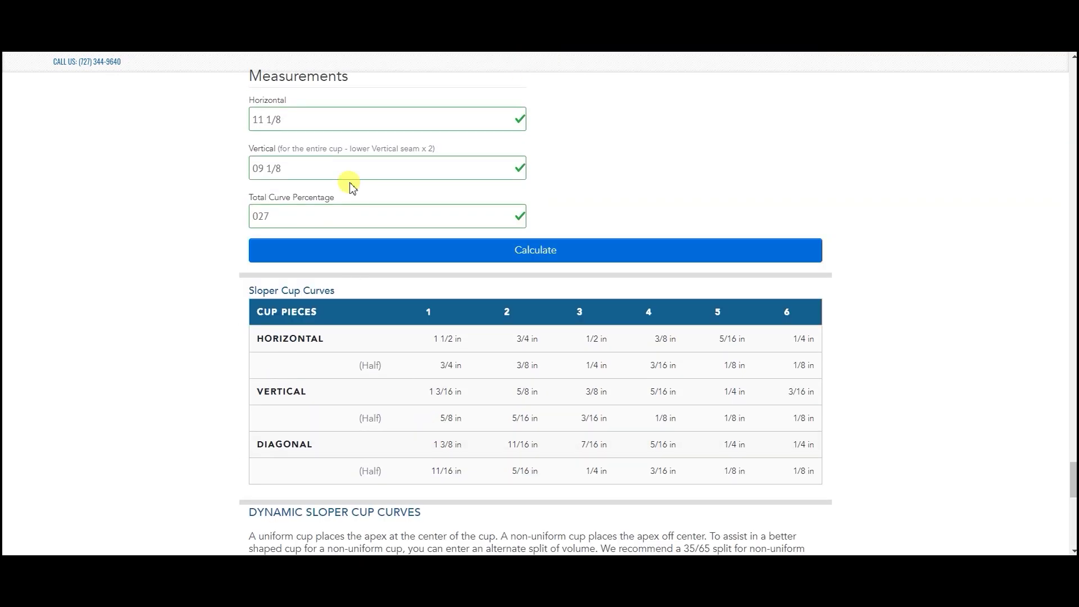
pyautogui.click(453, 254)
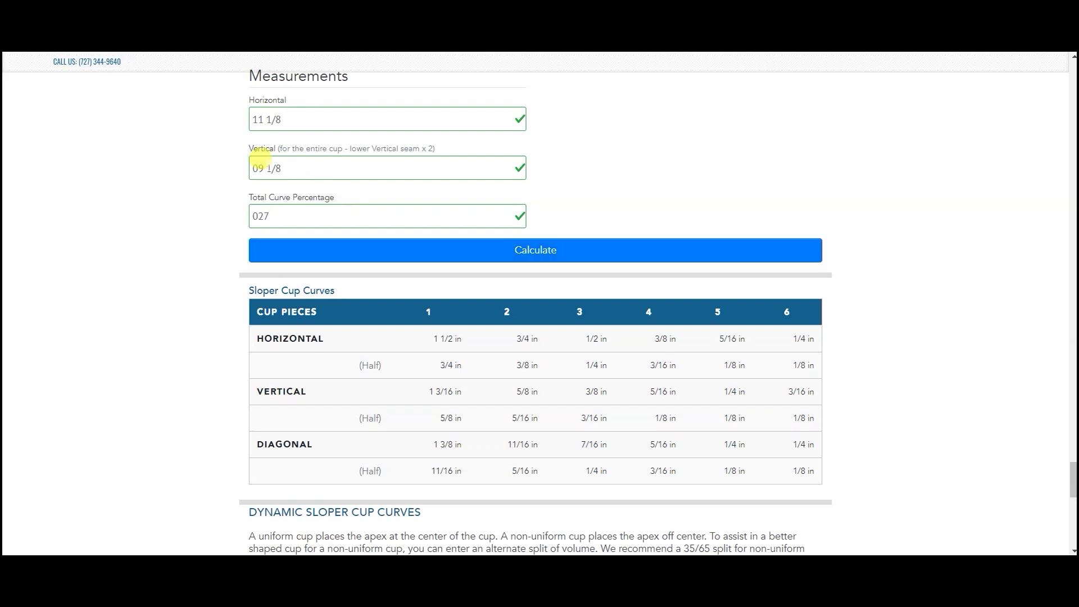
# Step: Set the non-uniform split to 35% and enter 1 seam line with 2 line segments for H
pyautogui.scroll(-4, 511, 308)
pyautogui.click(344, 364)
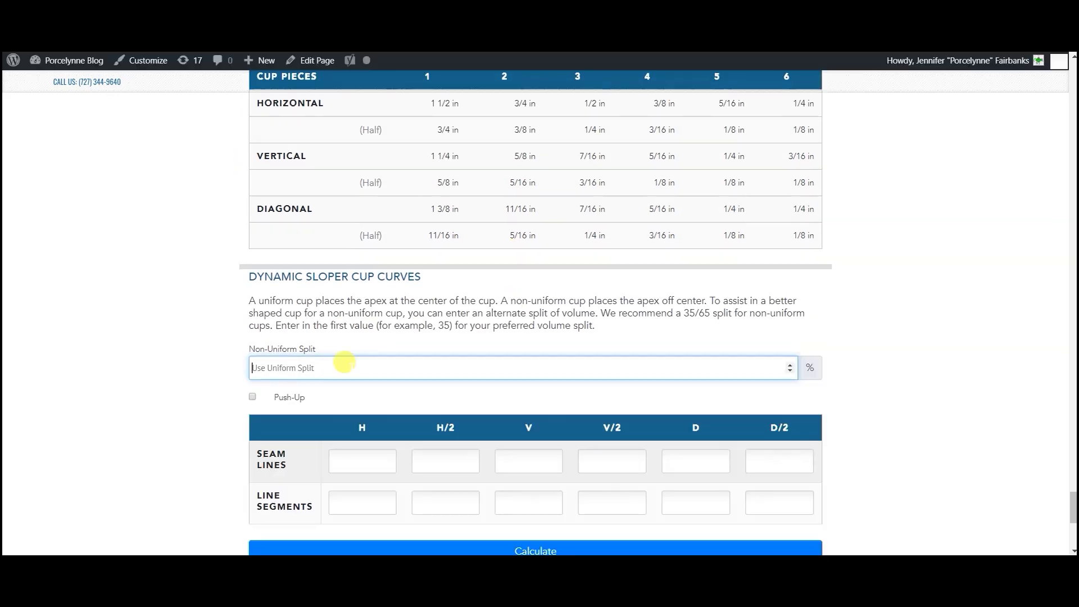
pyautogui.write('35')
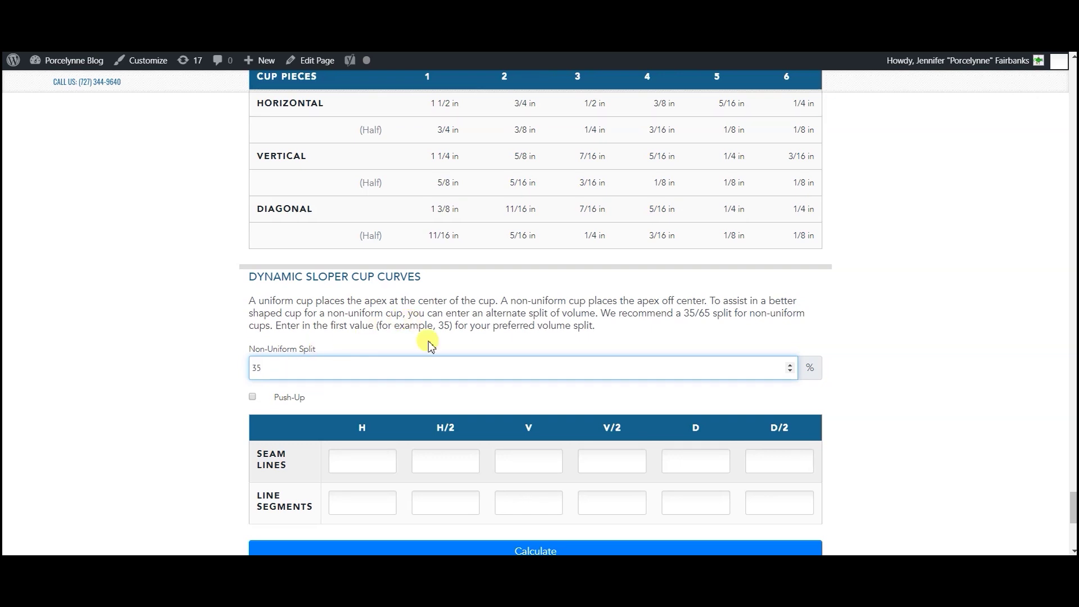
pyautogui.scroll(-2, 548, 388)
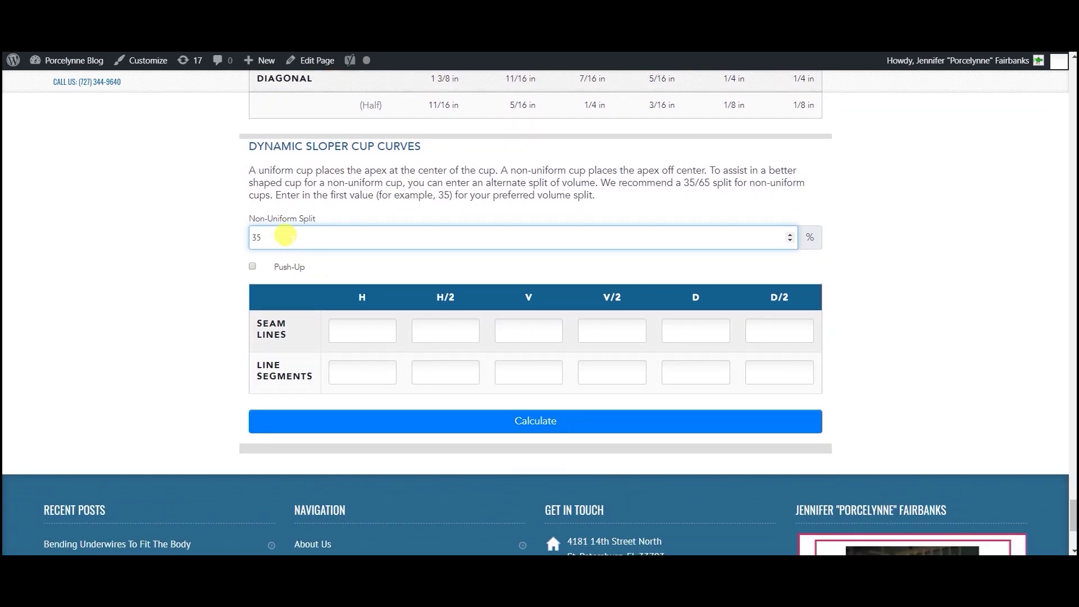
pyautogui.click(354, 324)
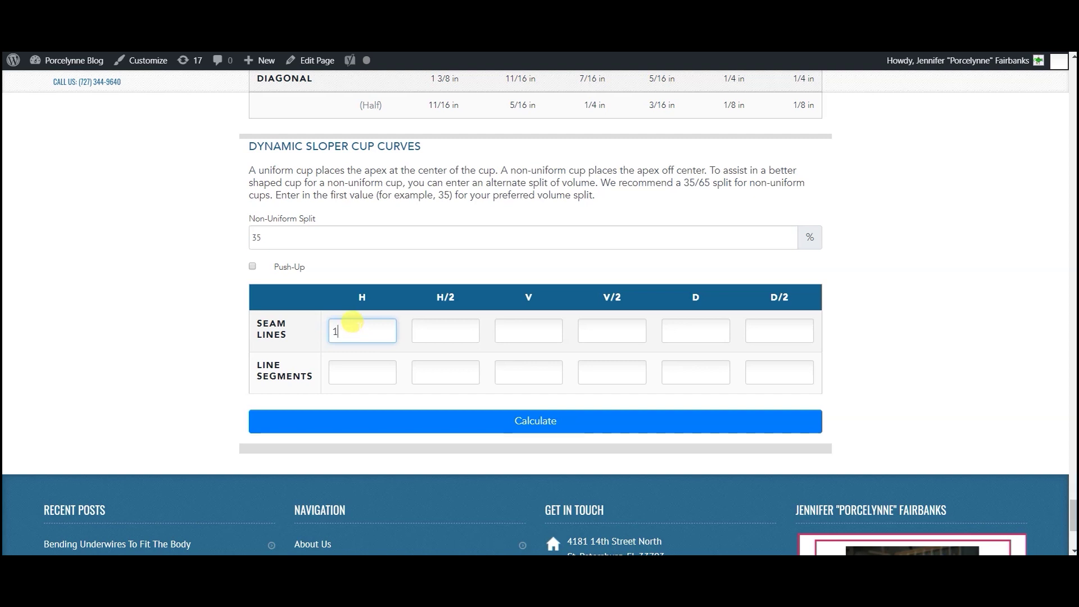
pyautogui.click(341, 371)
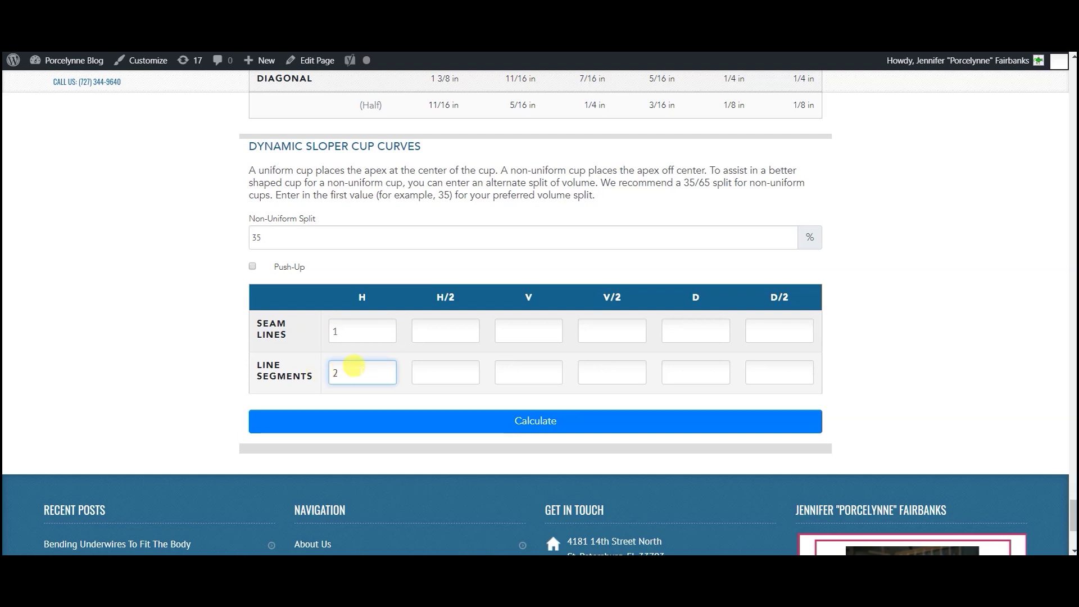
# Step: Enter 1 seam line and 1 line segment for V and calculate the dynamic curves
pyautogui.click(509, 325)
pyautogui.write('1')
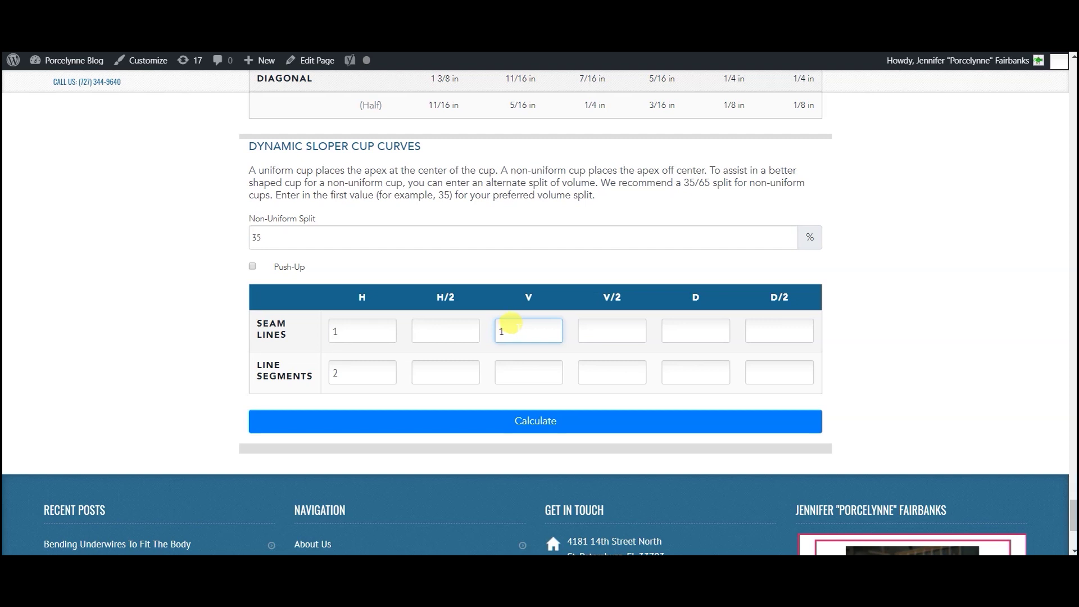
pyautogui.click(499, 369)
pyautogui.write('1')
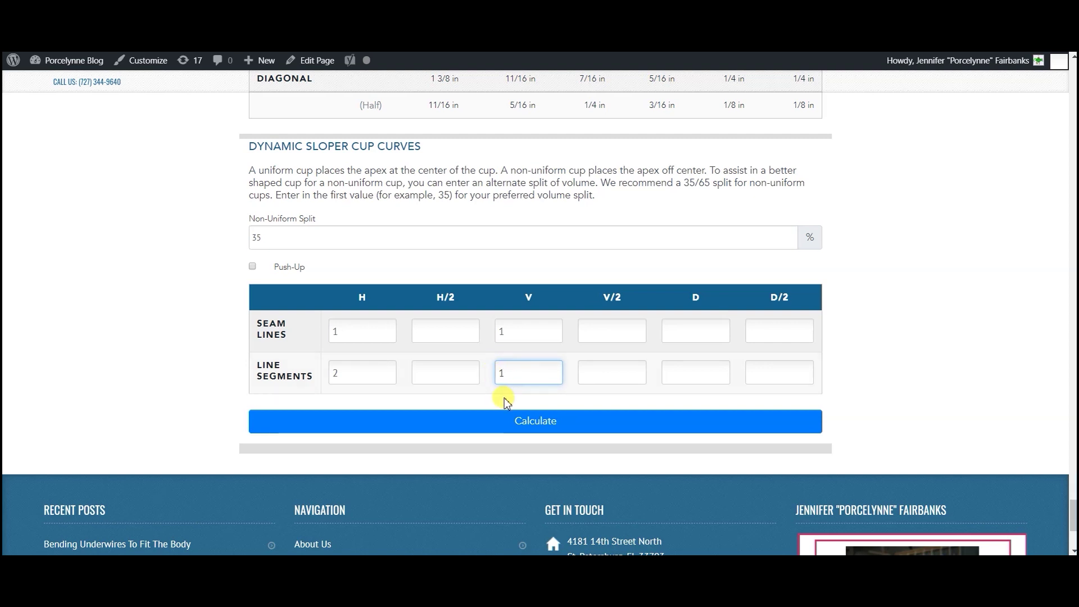
pyautogui.click(541, 424)
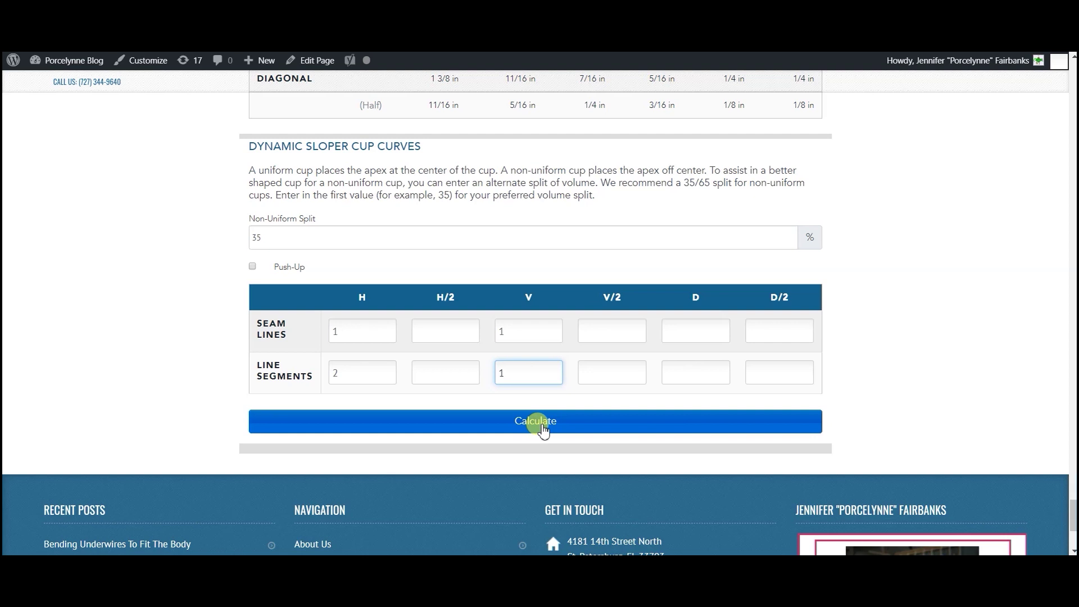
pyautogui.scroll(-3, 587, 354)
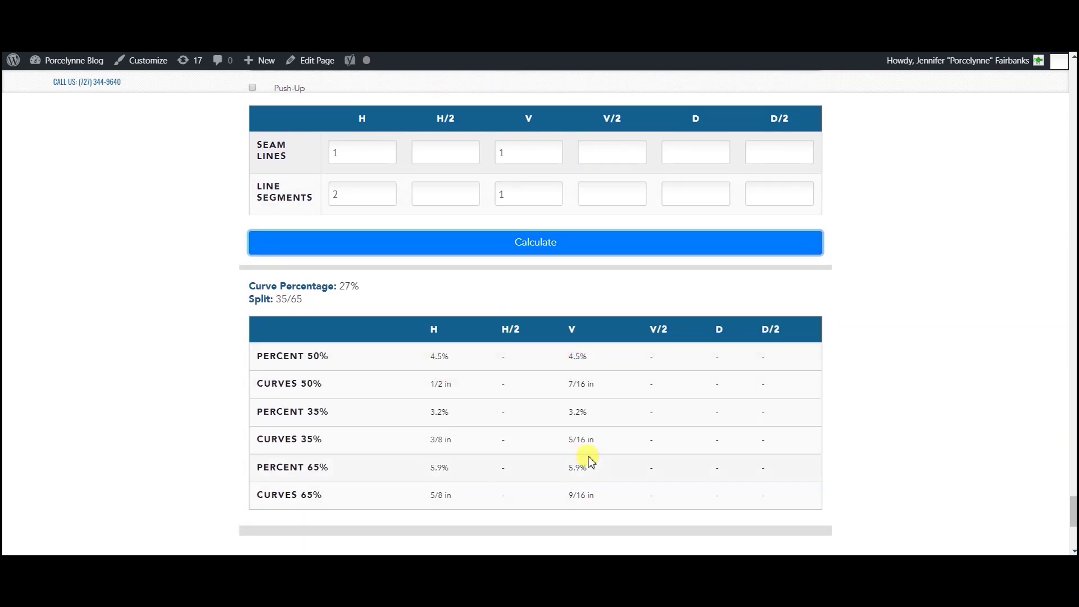
# Step: Compare the dynamic curve results for the non-uniform split with the standard Sloper Cup Curves table
pyautogui.scroll(6, 591, 461)
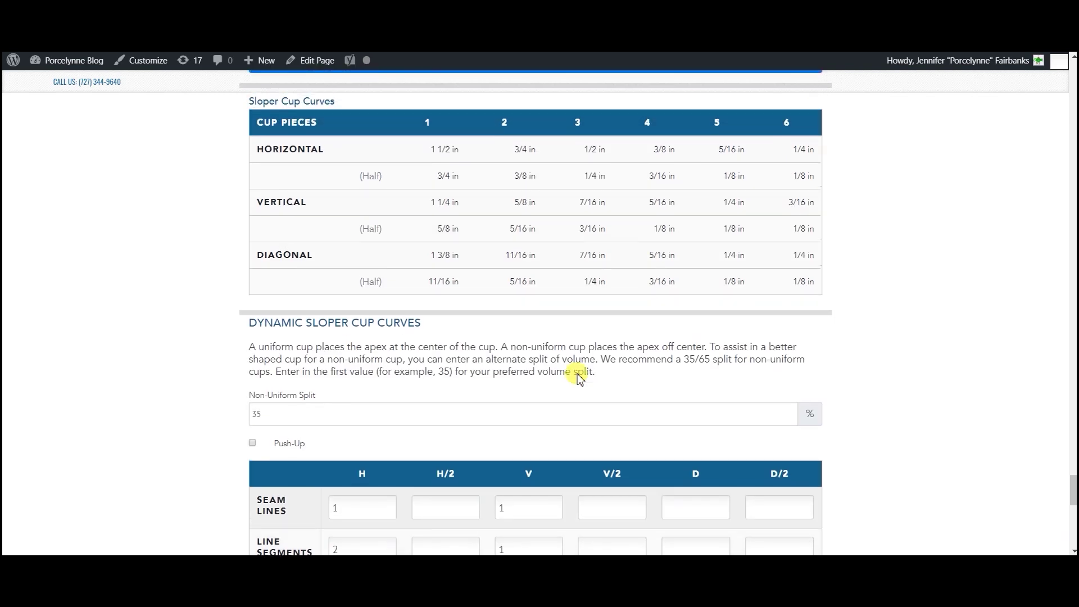
pyautogui.scroll(-7, 588, 292)
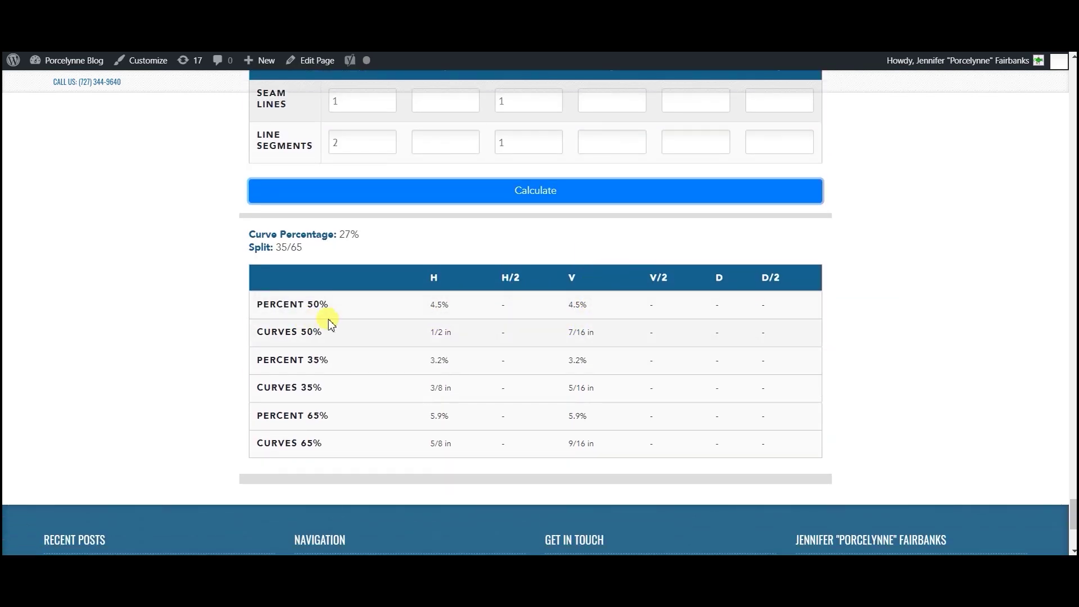
pyautogui.scroll(3, 533, 331)
pyautogui.scroll(6, 534, 335)
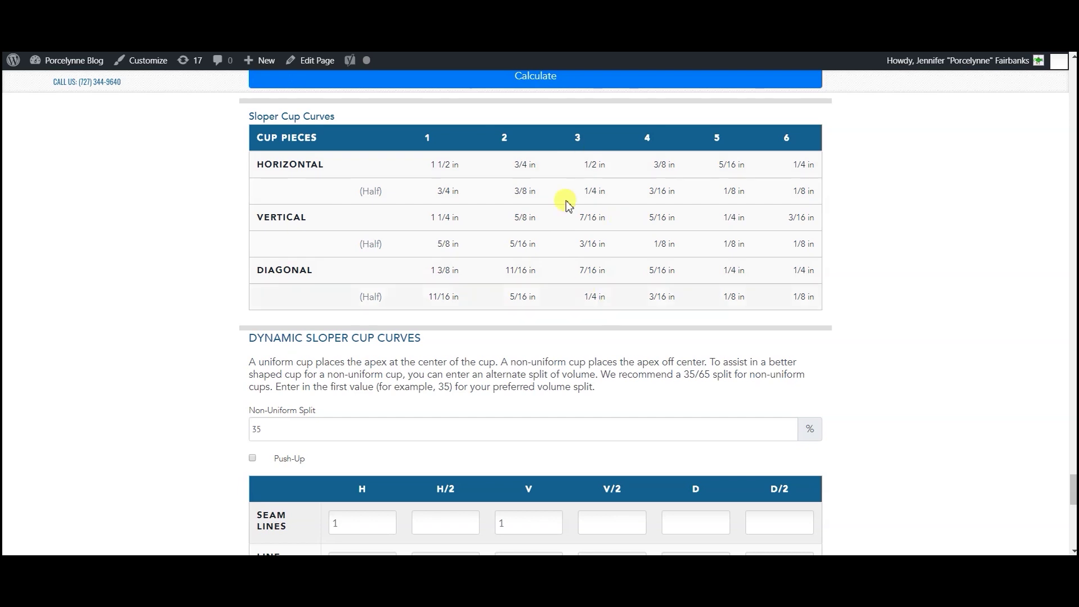
pyautogui.scroll(-6, 589, 295)
pyautogui.scroll(-2, 599, 304)
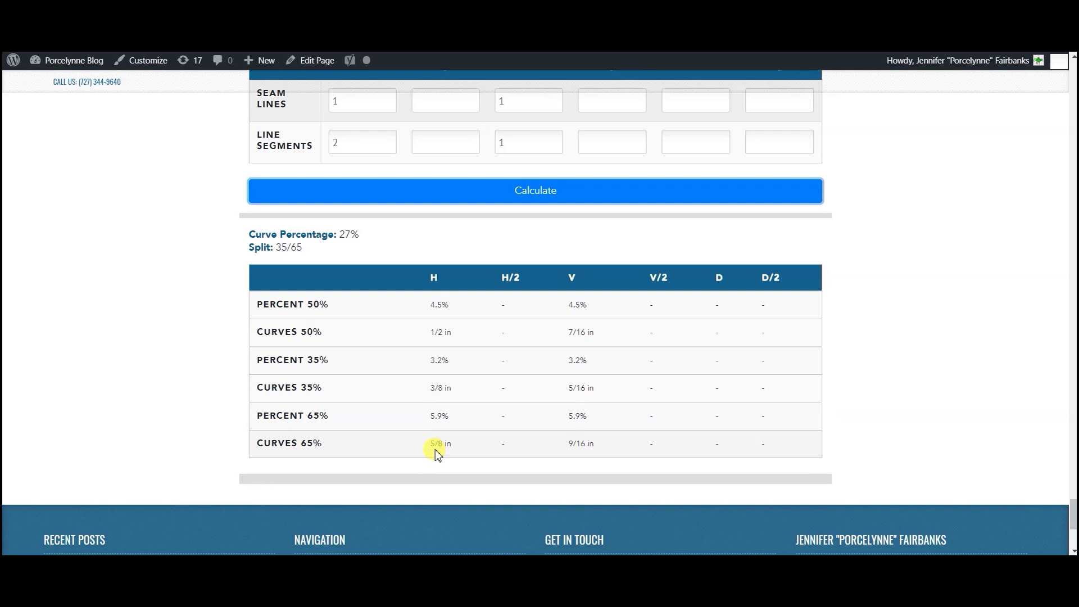
# Step: Enable the Push-Up option and recalculate the dynamic cup curves
pyautogui.scroll(3, 437, 352)
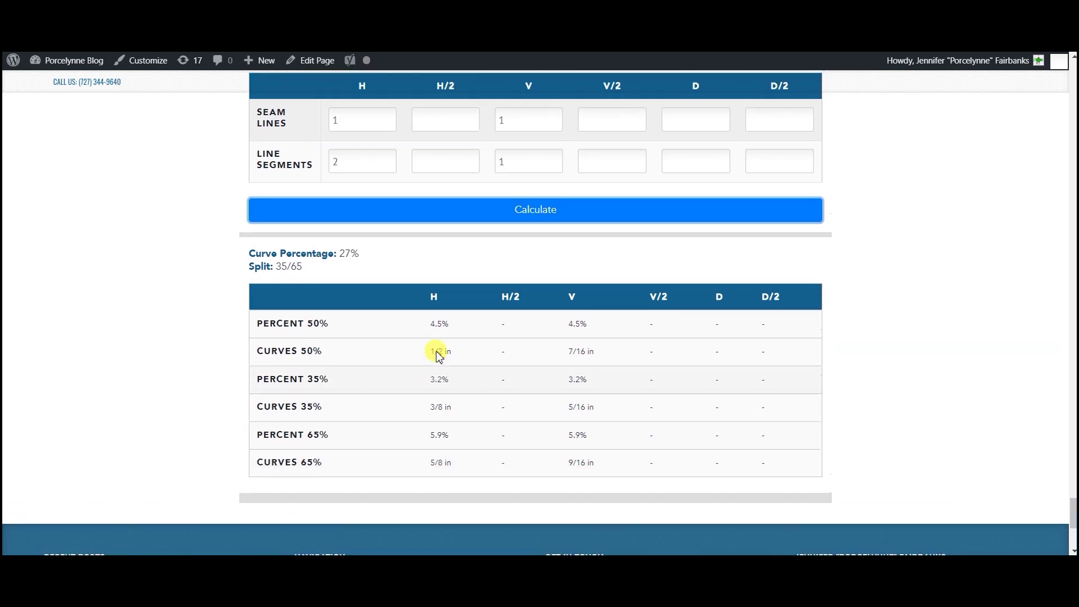
pyautogui.scroll(1, 437, 352)
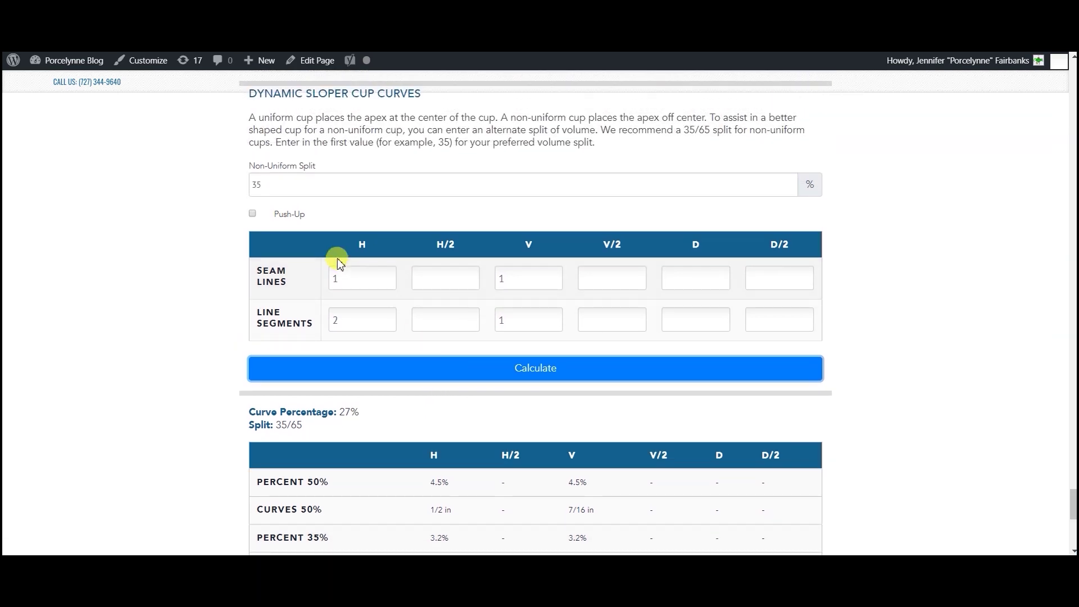
pyautogui.click(253, 214)
pyautogui.click(533, 368)
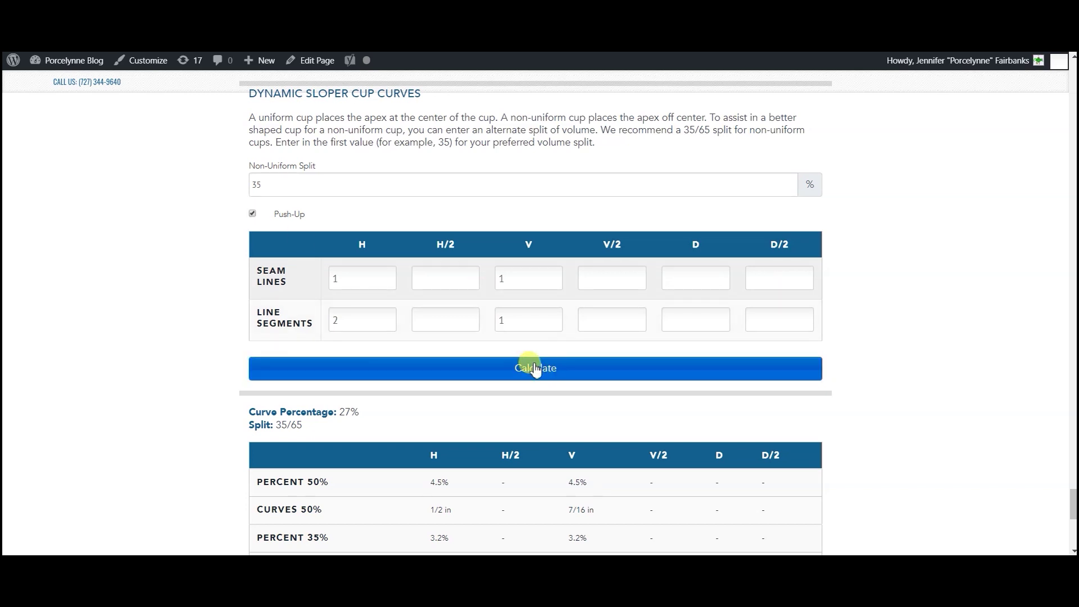
pyautogui.scroll(-3, 533, 371)
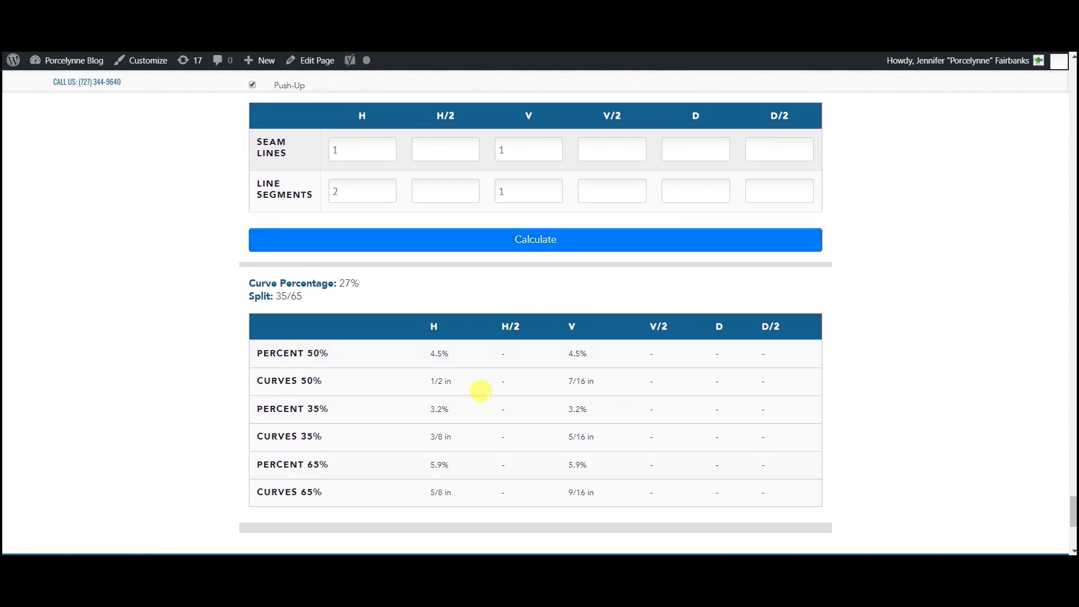
pyautogui.click(541, 251)
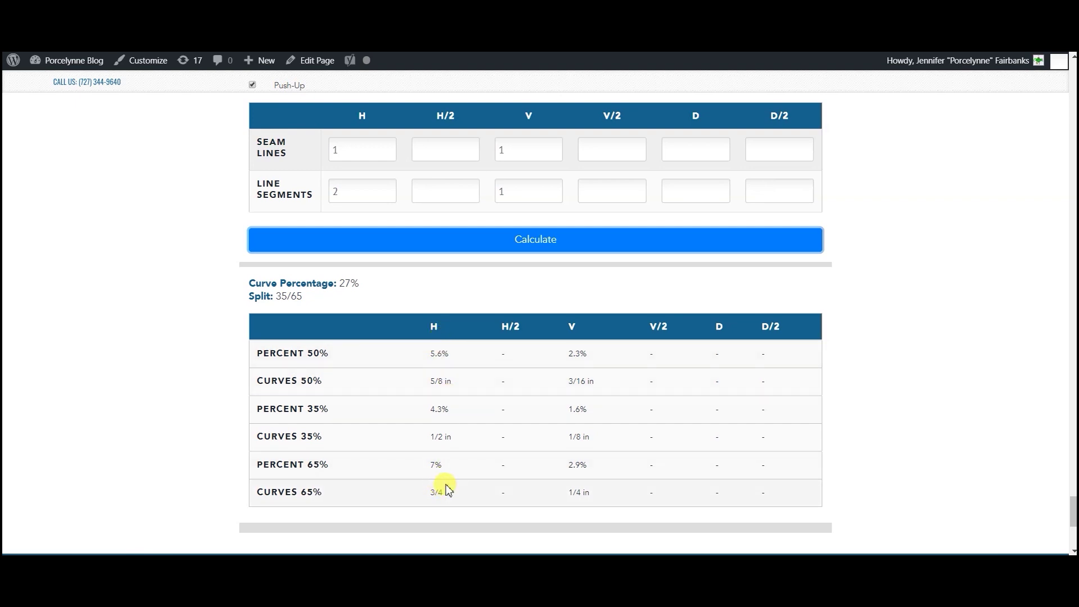
# Step: Review the push-up curve results against the Sloper Cup Curves table and the cup measurements
pyautogui.scroll(1, 448, 490)
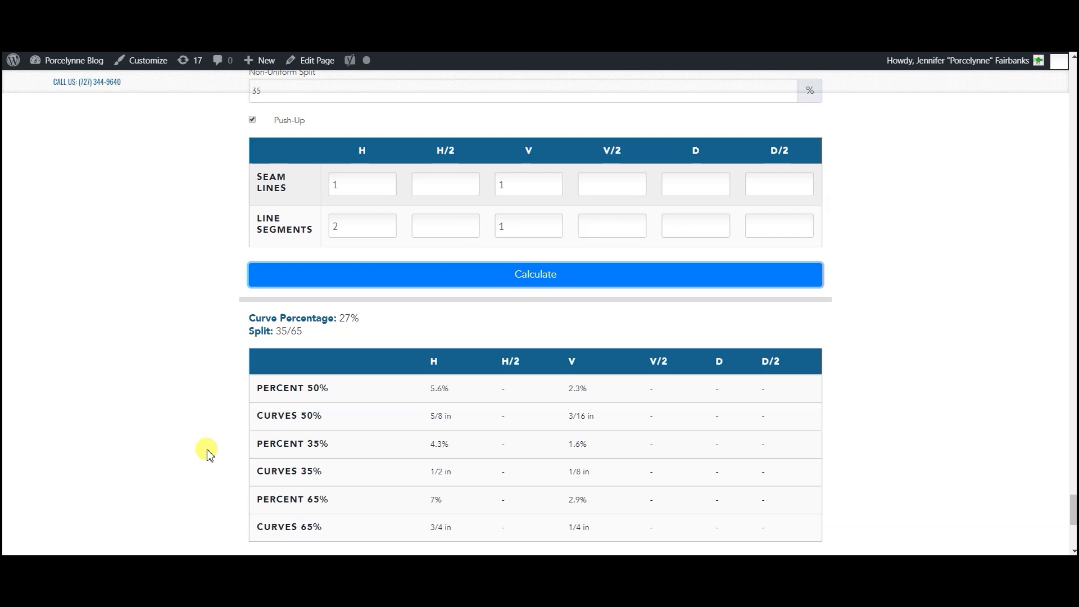
pyautogui.scroll(1, 208, 453)
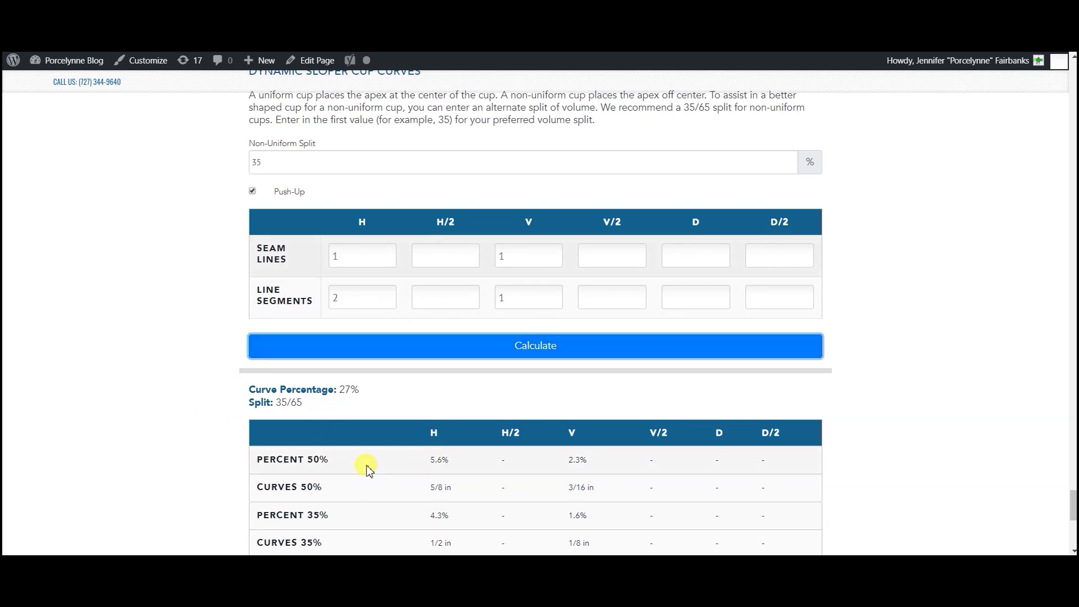
pyautogui.scroll(4, 365, 466)
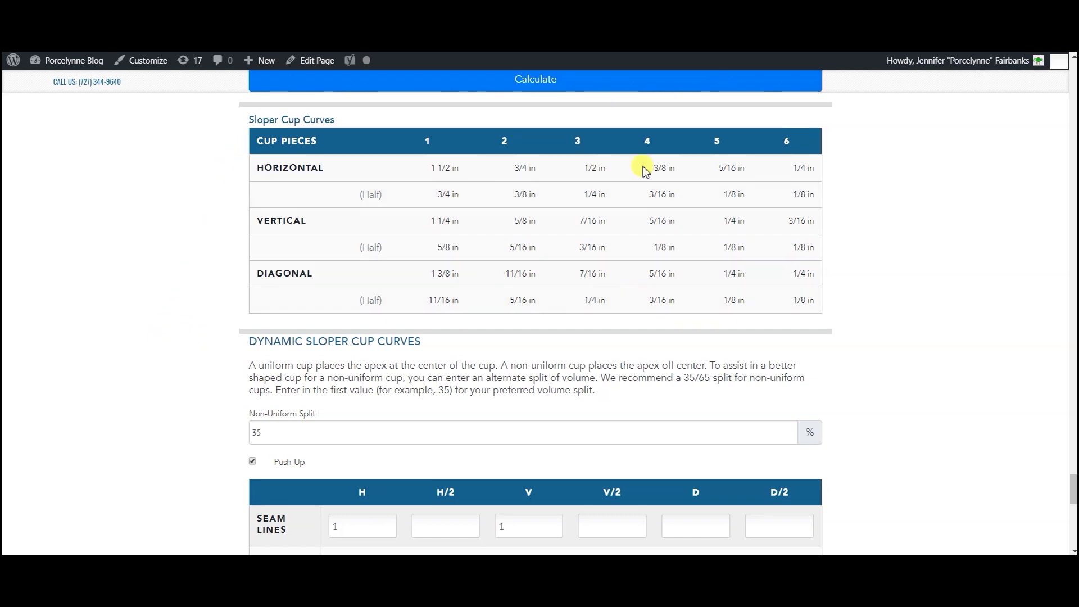
pyautogui.scroll(-3, 590, 212)
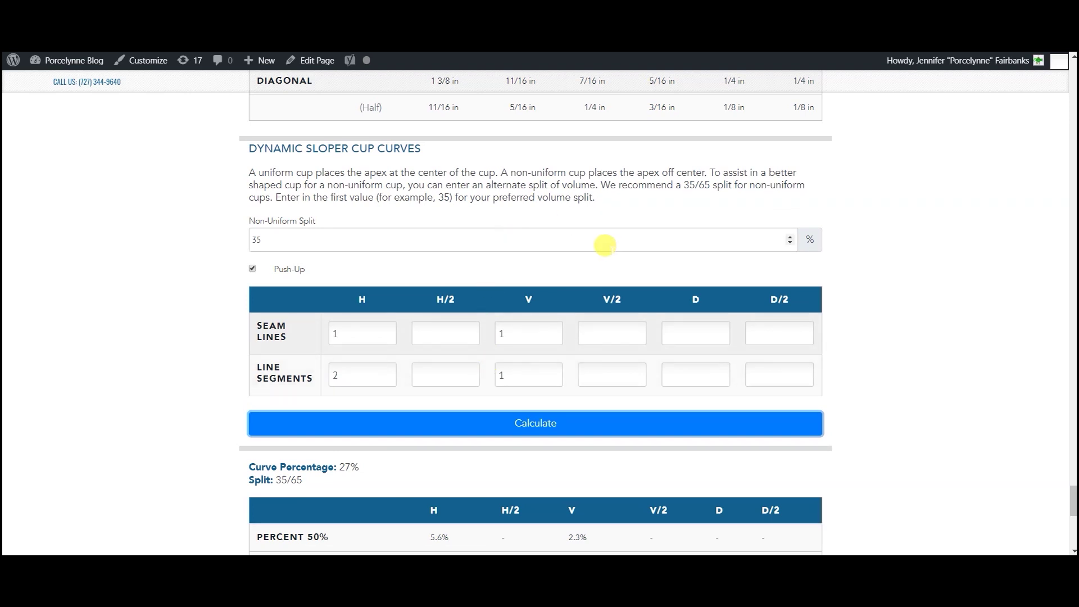
pyautogui.scroll(-2, 605, 241)
pyautogui.scroll(2, 571, 412)
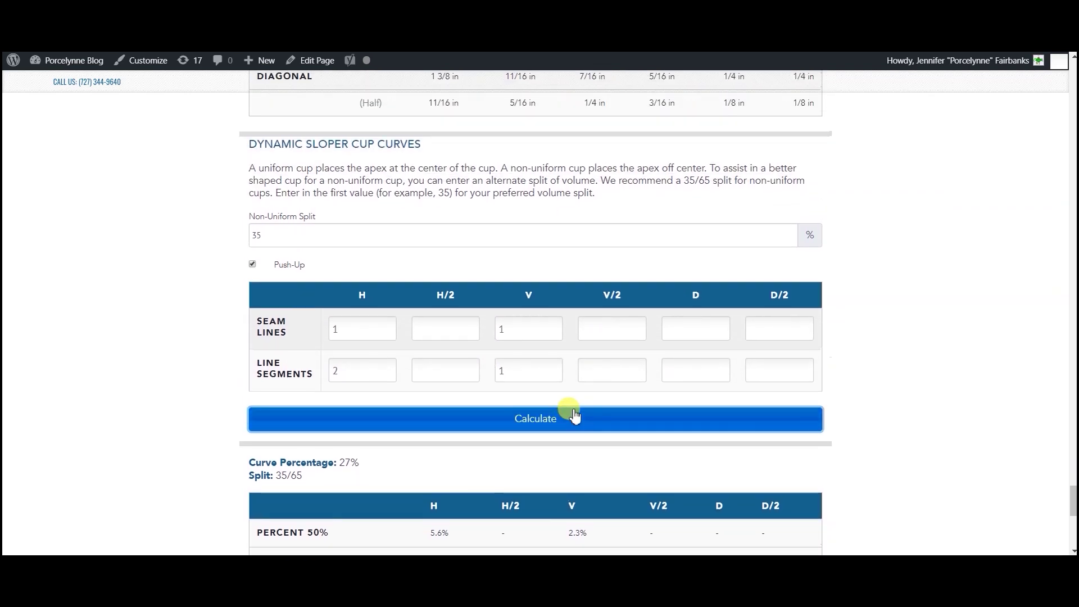
pyautogui.scroll(-4, 571, 414)
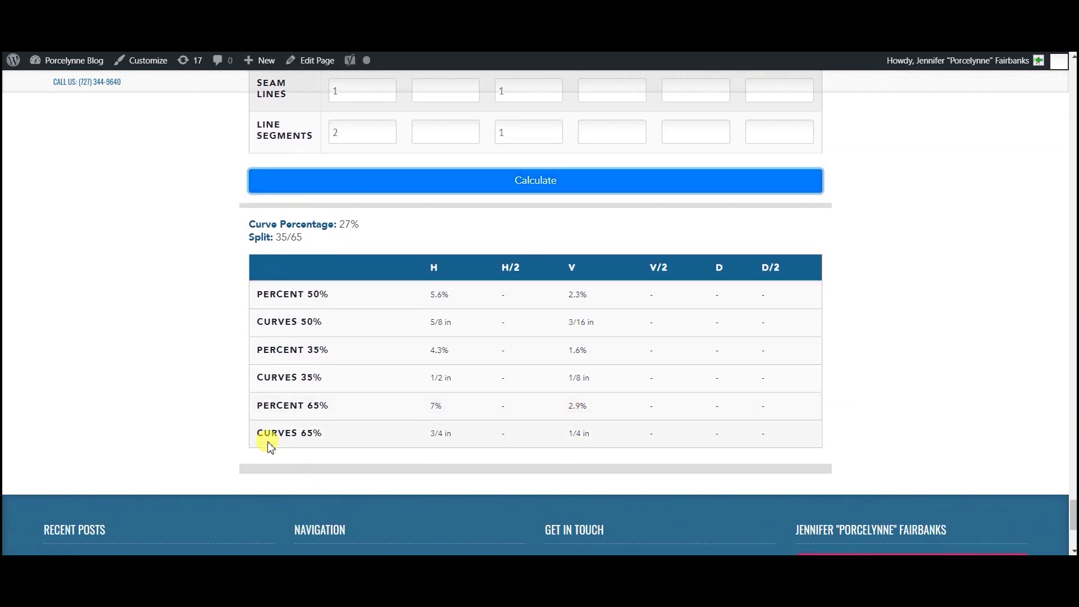
pyautogui.scroll(12, 258, 444)
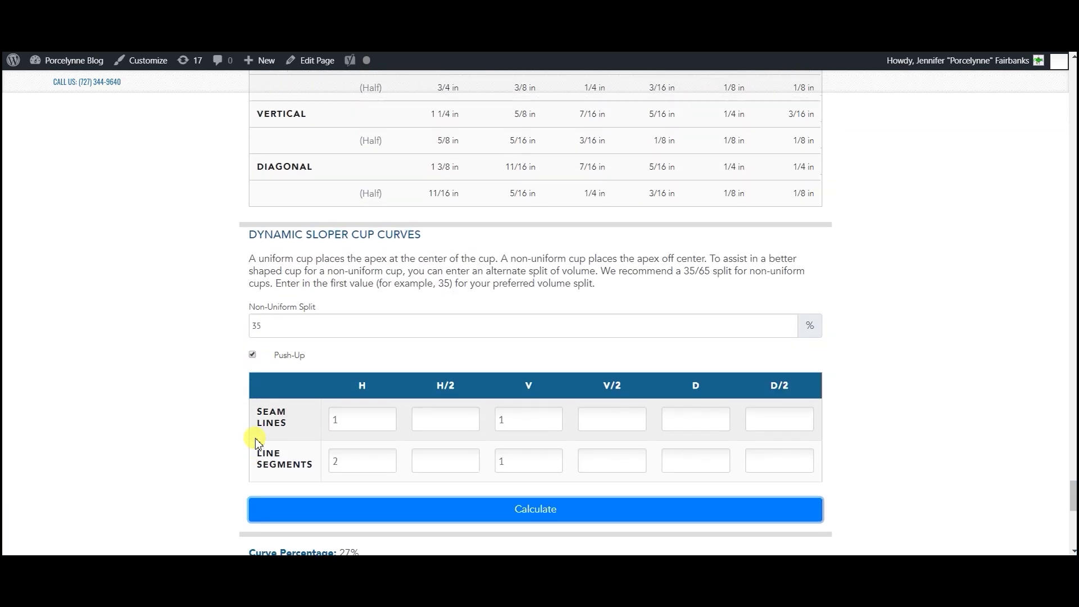
pyautogui.scroll(2, 258, 443)
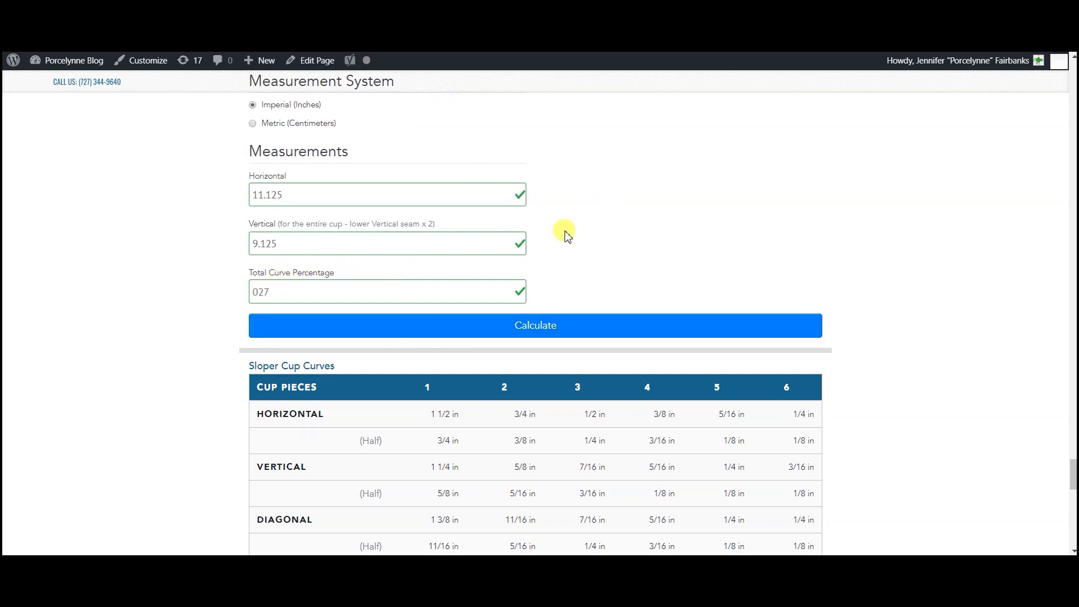
pyautogui.scroll(-2, 564, 233)
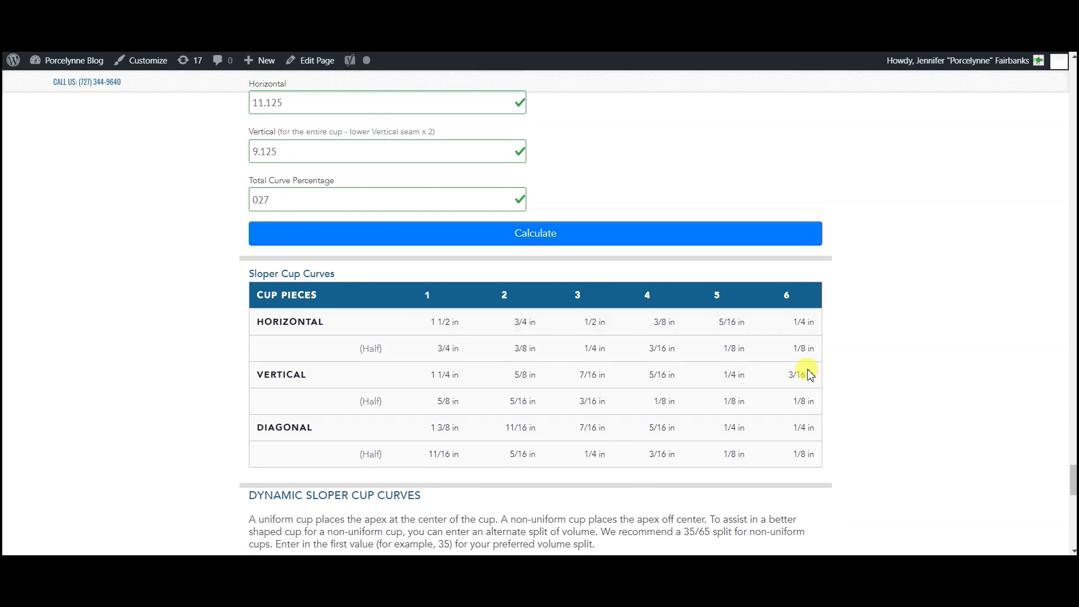